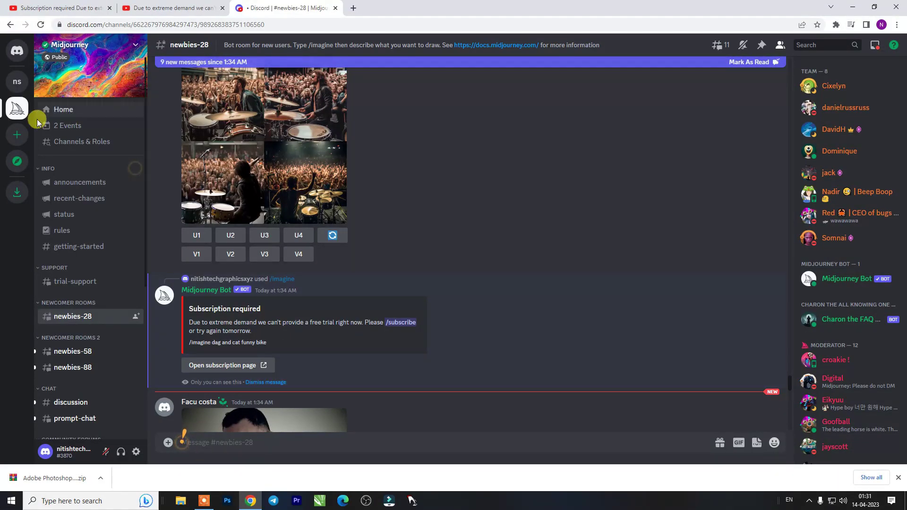
# Go to public server discovery through the server-joining options and search the communities for "blue willow"
pyautogui.click(17, 136)
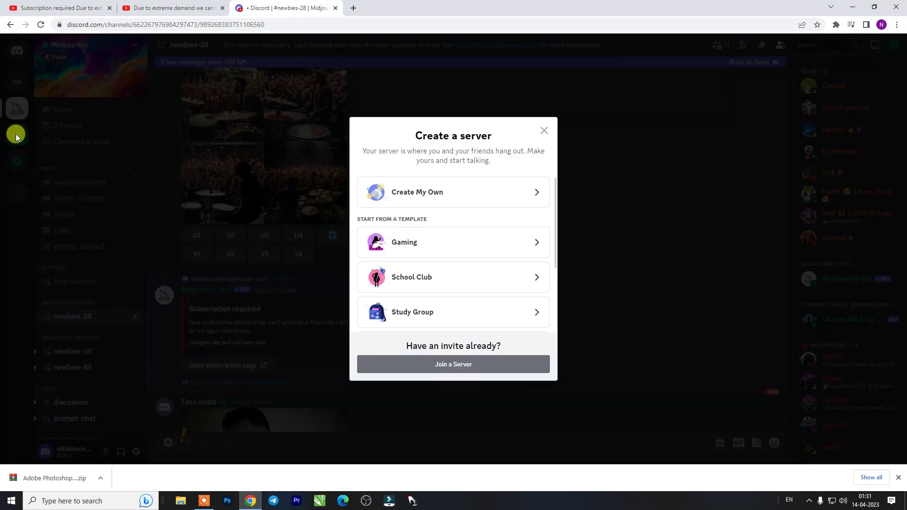
pyautogui.click(470, 367)
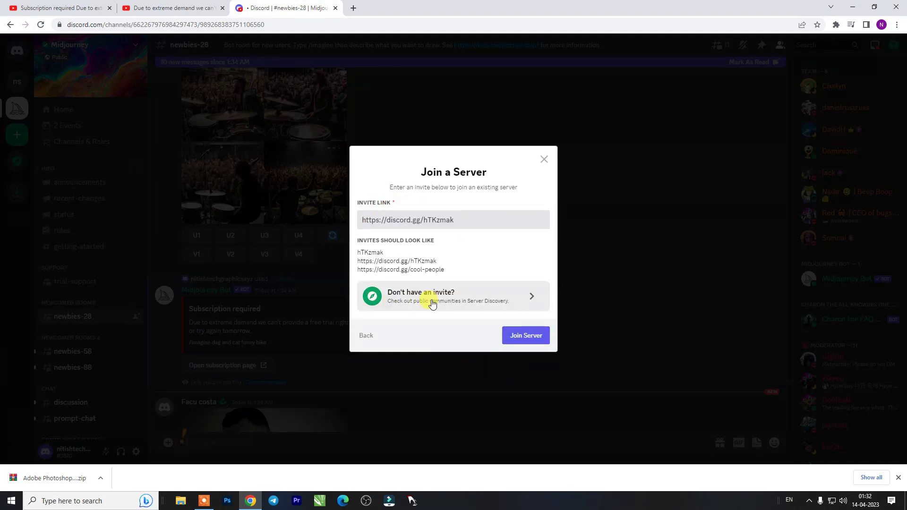
pyautogui.click(497, 300)
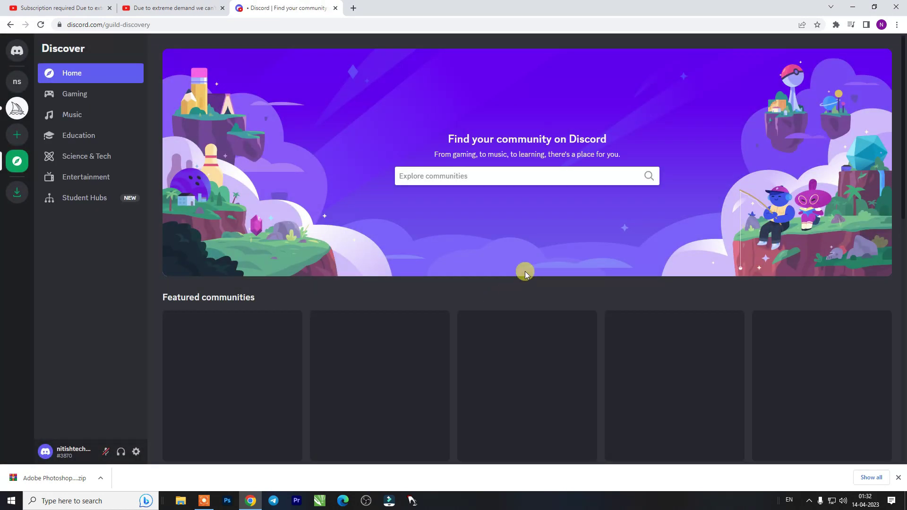
pyautogui.click(528, 173)
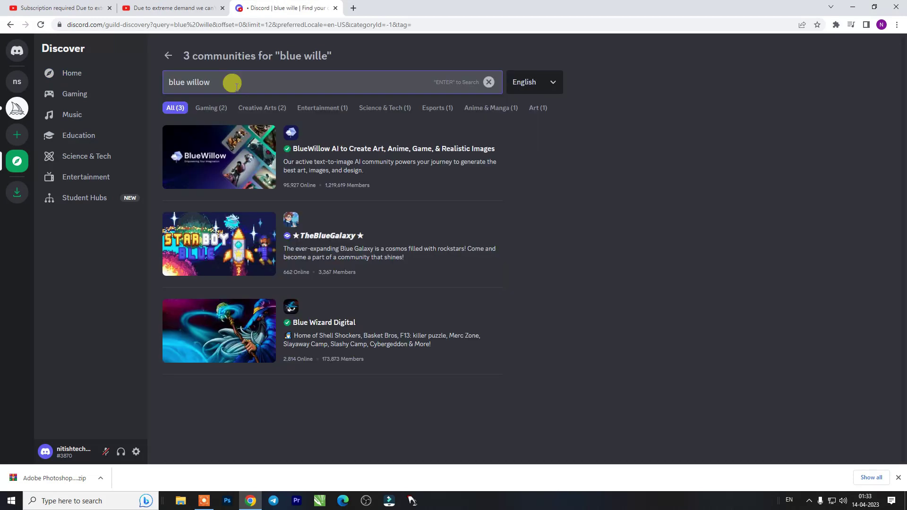
pyautogui.press('Return')
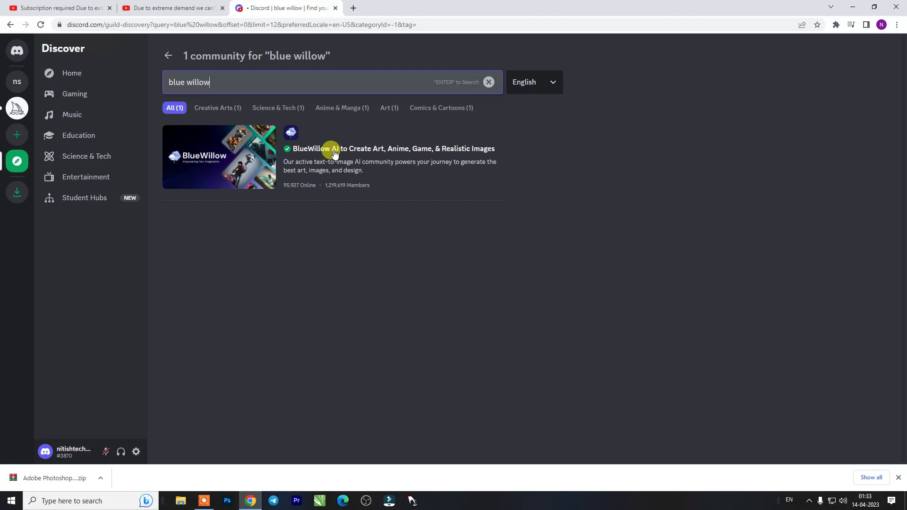
# Join the BlueWillow AI community server and complete the human check by selecting every kettle image
pyautogui.click(250, 162)
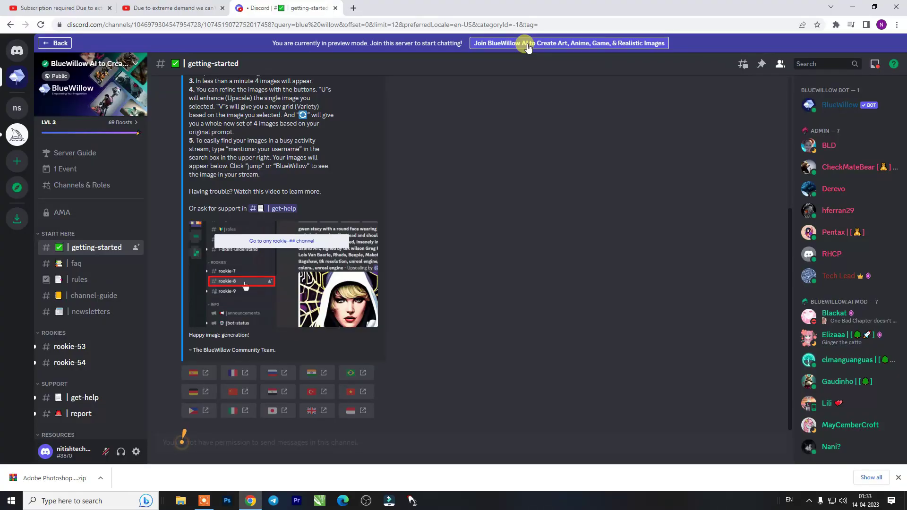
pyautogui.click(528, 46)
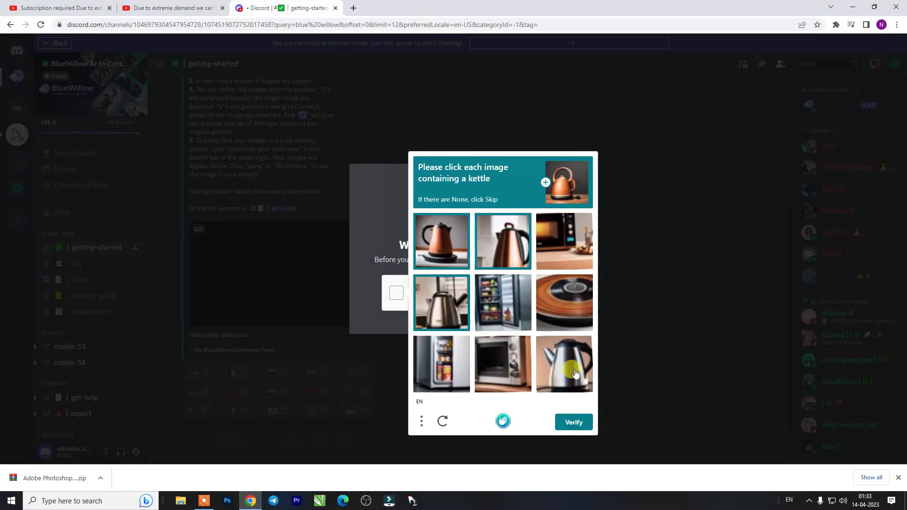
pyautogui.click(576, 374)
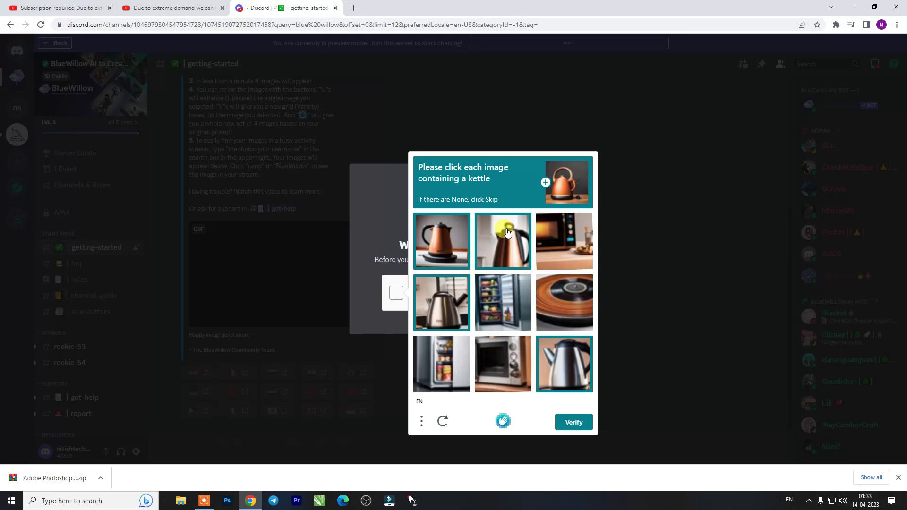
pyautogui.click(576, 423)
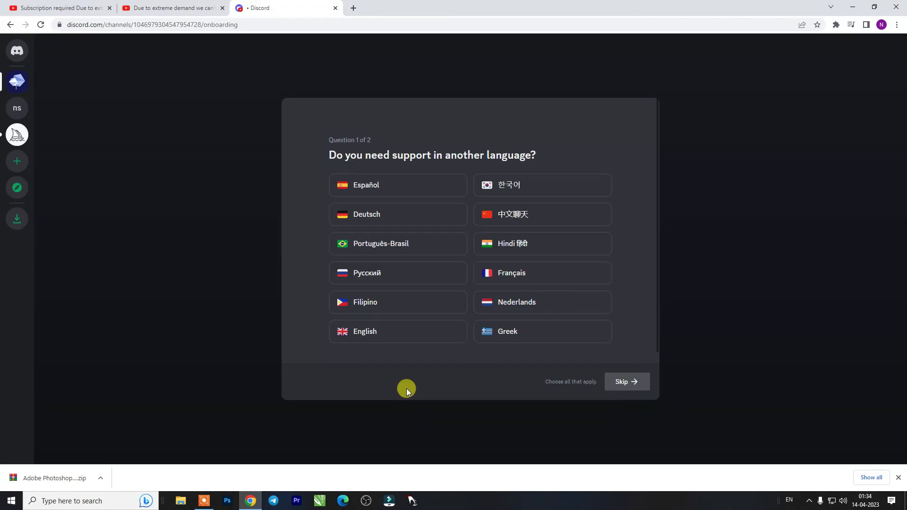
# Skip both onboarding questions and open the rookie-50 channel
pyautogui.click(626, 384)
pyautogui.click(621, 382)
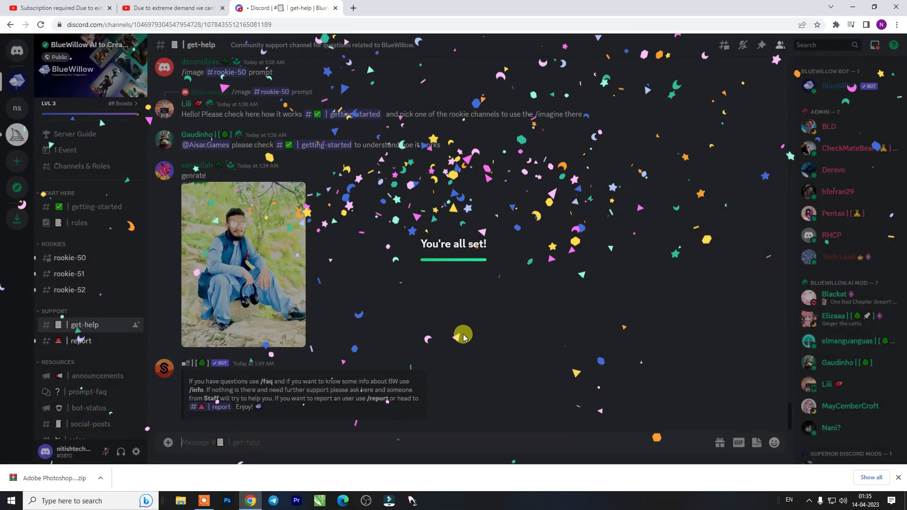
pyautogui.moveTo(69, 261)
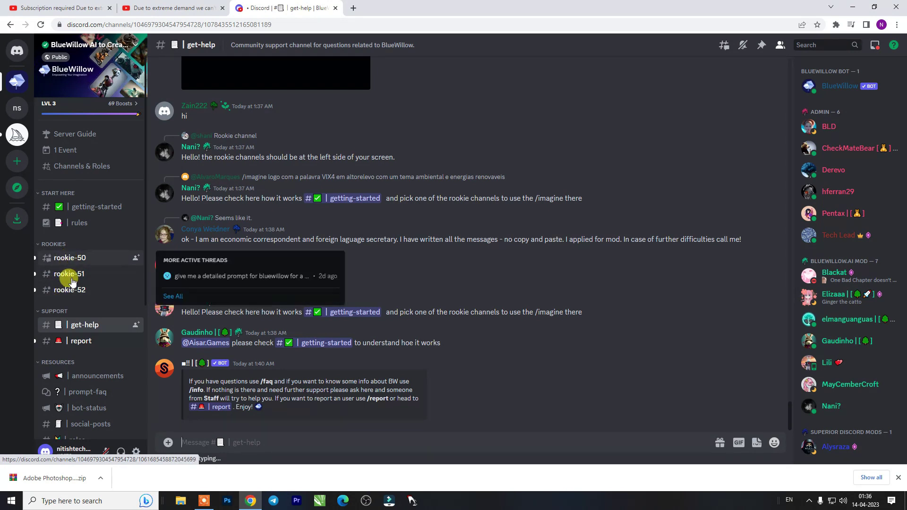
pyautogui.click(67, 260)
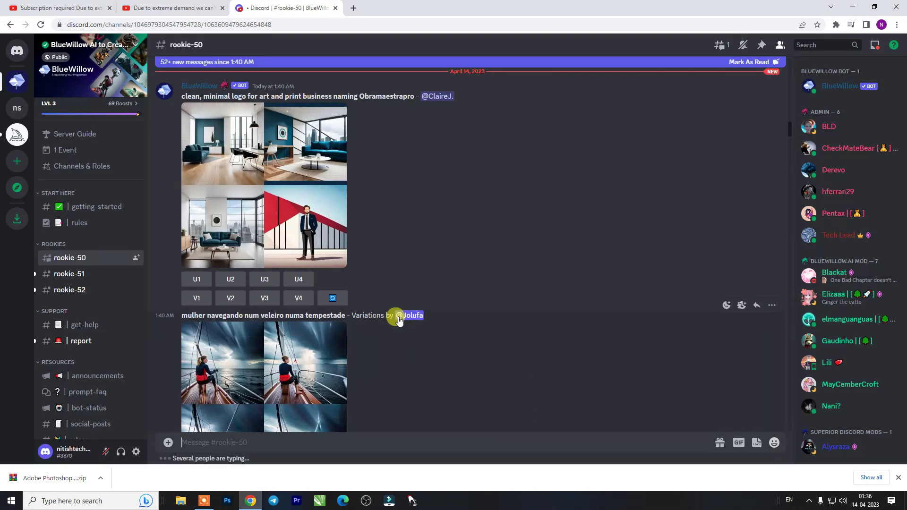
# Submit an /imagine command in the rookie channel with the prompt "dog and cat funny bike"
pyautogui.scroll(-15, 387, 330)
pyautogui.click(279, 441)
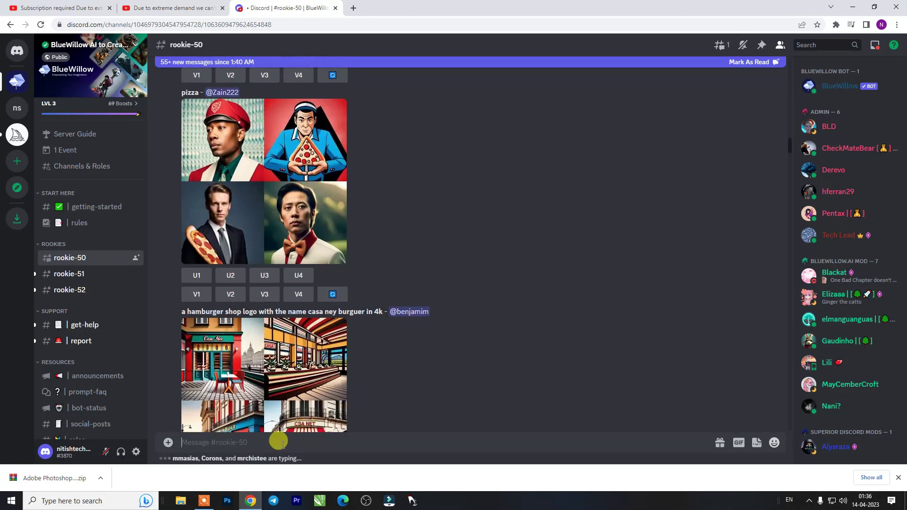
pyautogui.write('/imagine prompt dog and cat funny bike')
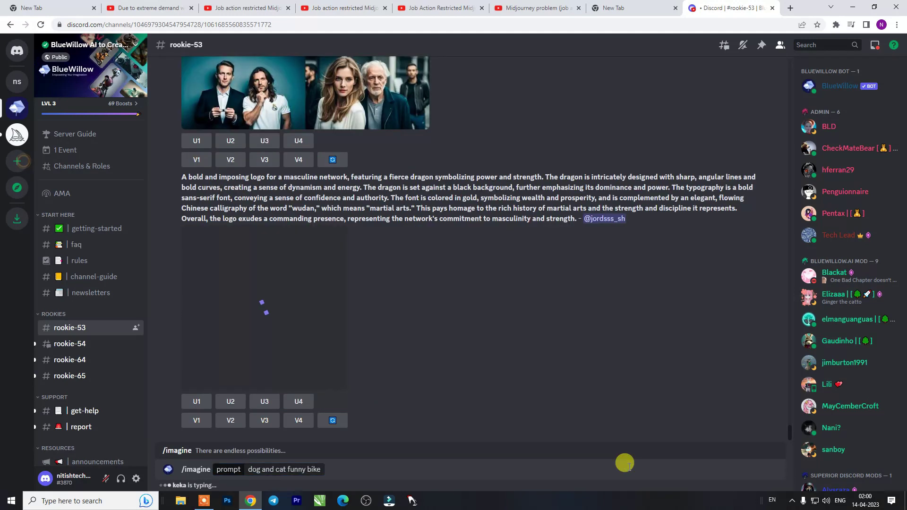
pyautogui.press('Return')
# Find the generated "dog and cat funny bike" image grid in the channel and examine it enlarged
pyautogui.scroll(5, 591, 308)
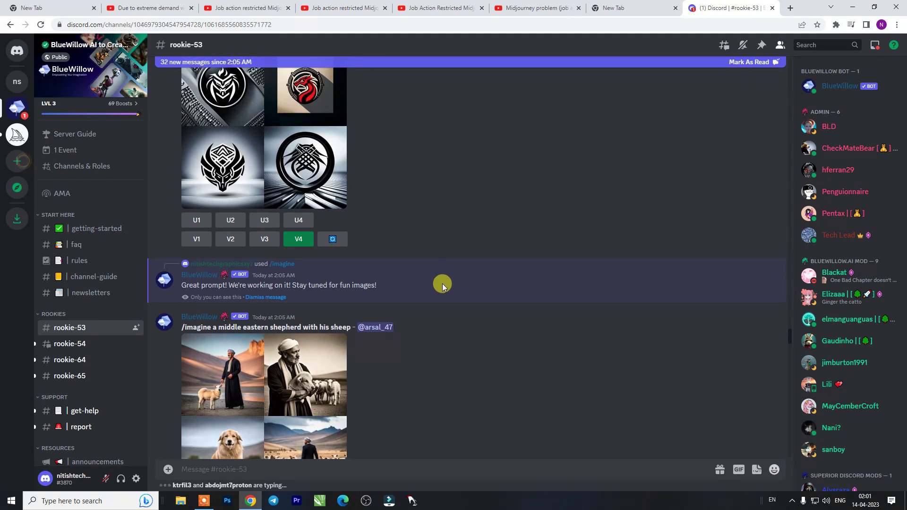
pyautogui.scroll(-5, 528, 344)
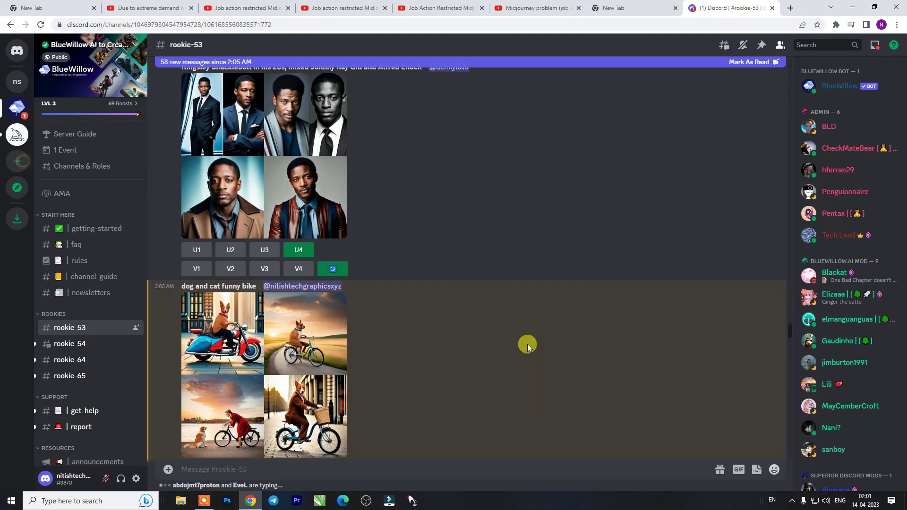
pyautogui.scroll(-2, 528, 344)
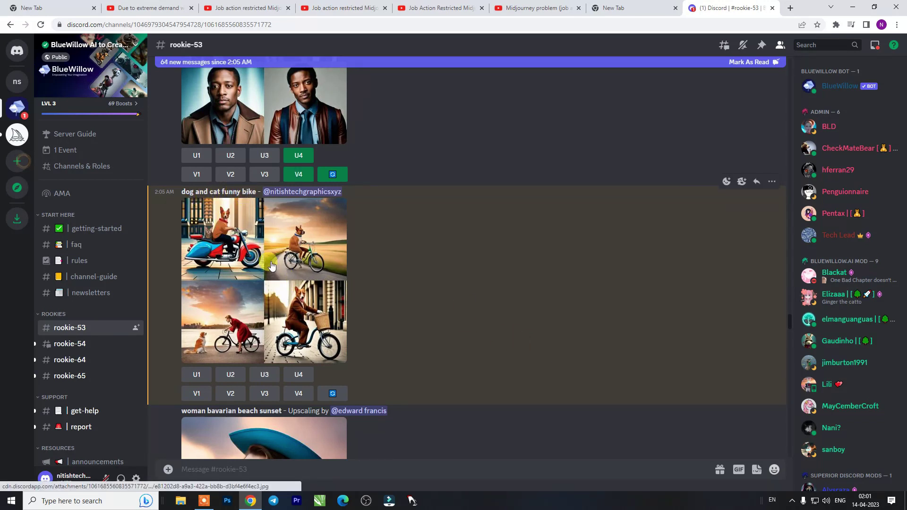
pyautogui.click(238, 259)
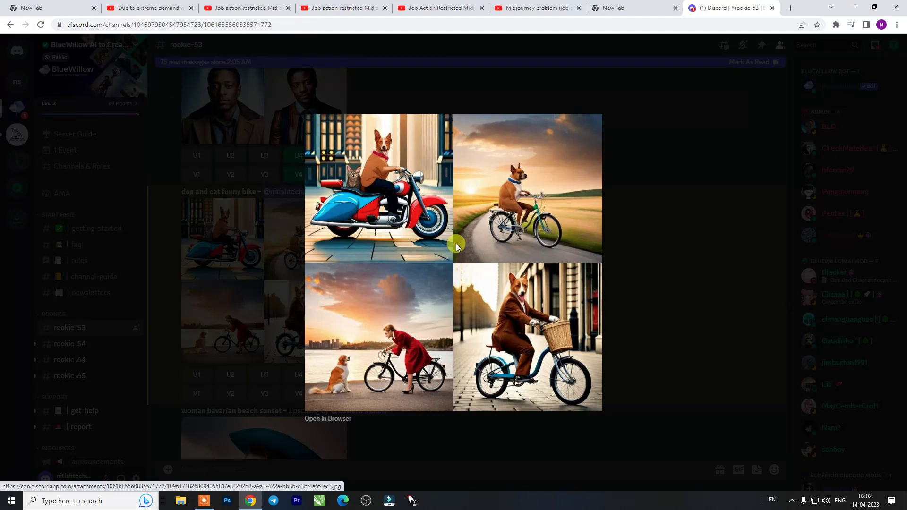
pyautogui.press('Escape')
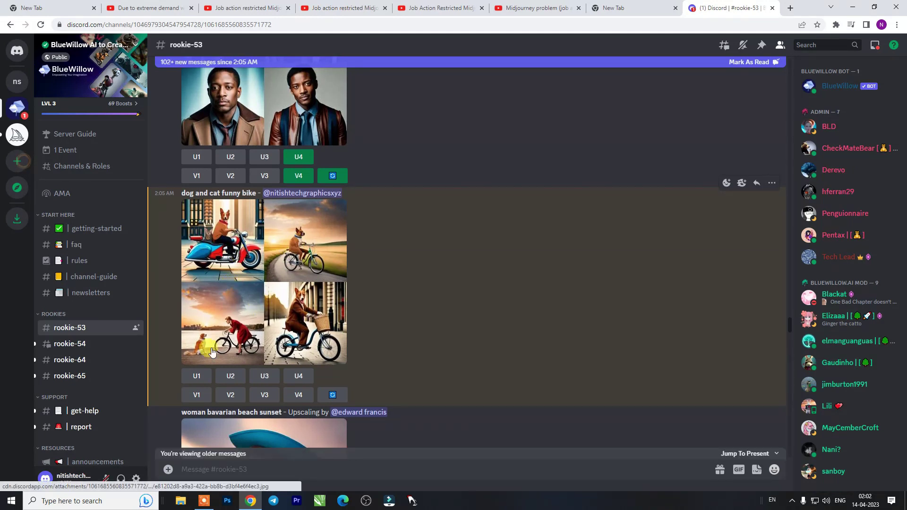
# Request an upscale (U1) of the first image in the "dog and cat funny bike" grid
pyautogui.click(197, 377)
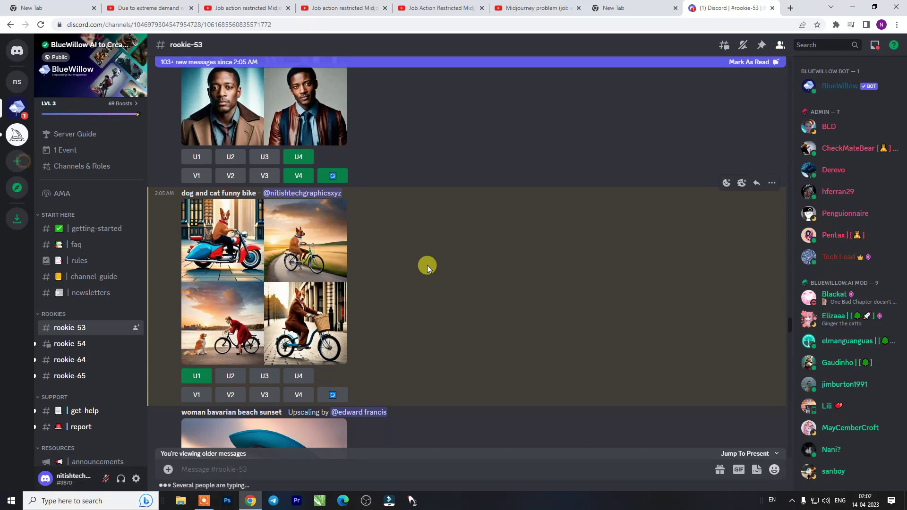
pyautogui.scroll(-15, 427, 268)
pyautogui.scroll(-5, 427, 268)
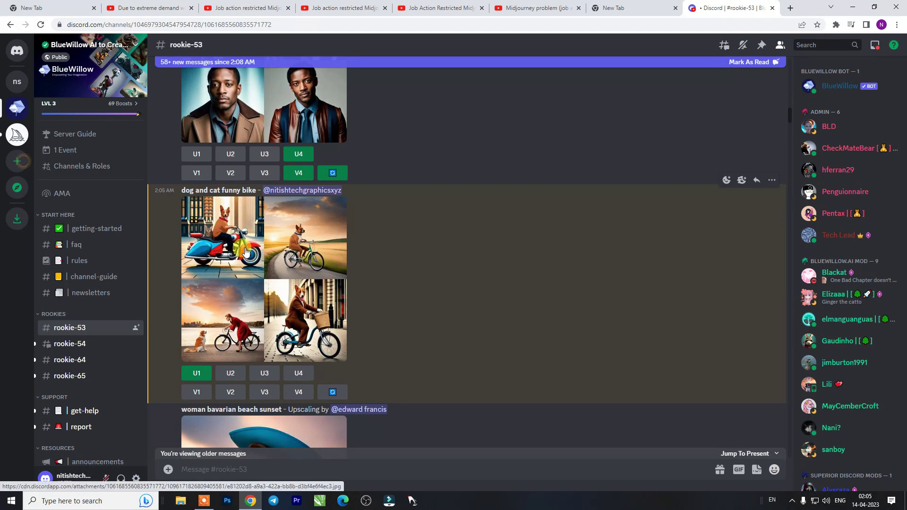
# Open the upscaled dog and cat motorcycle image at full size in a separate browser tab
pyautogui.click(245, 253)
pyautogui.click(385, 226)
pyautogui.click(197, 394)
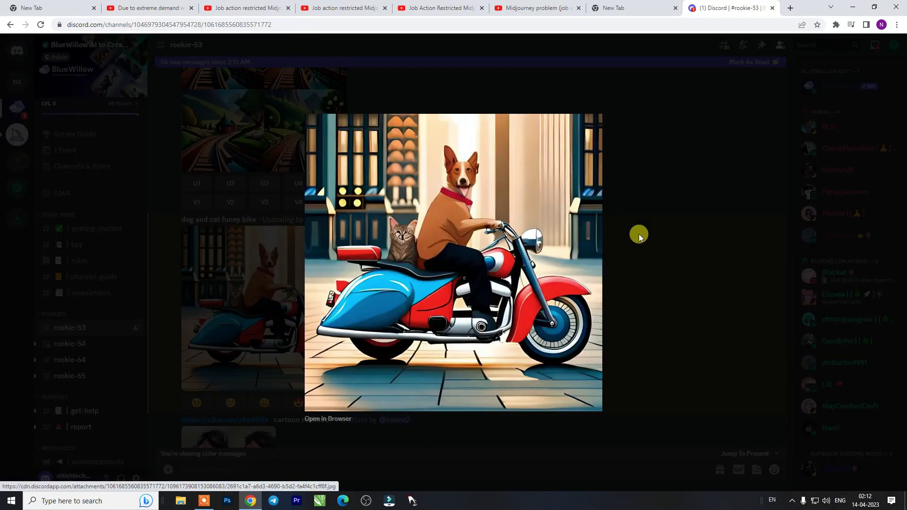
pyautogui.click(330, 419)
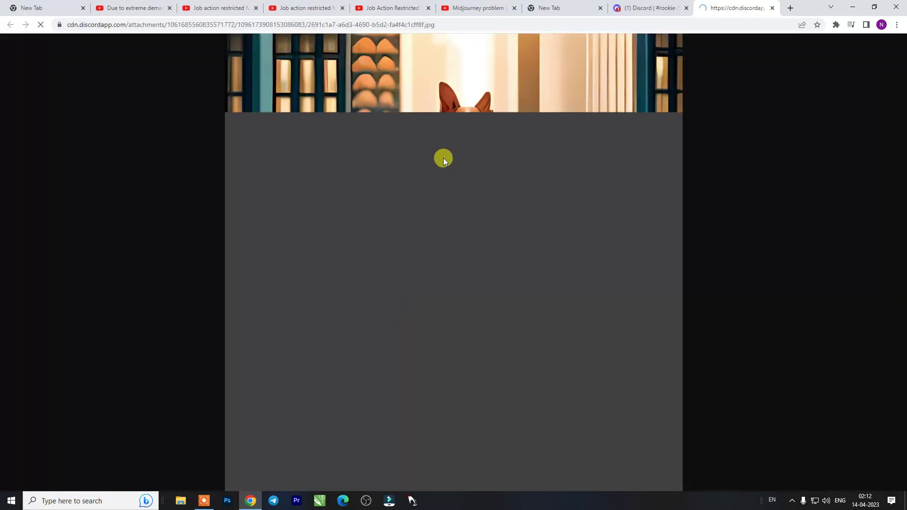
# Save the full-size dog and cat motorcycle image to the Downloads folder as a JPEG
pyautogui.click(492, 128)
pyautogui.rightClick(492, 127)
pyautogui.click(508, 145)
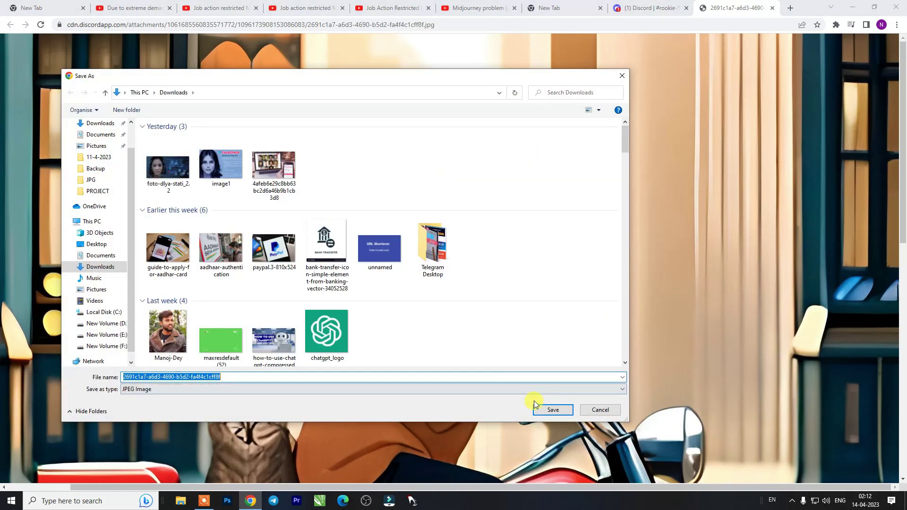